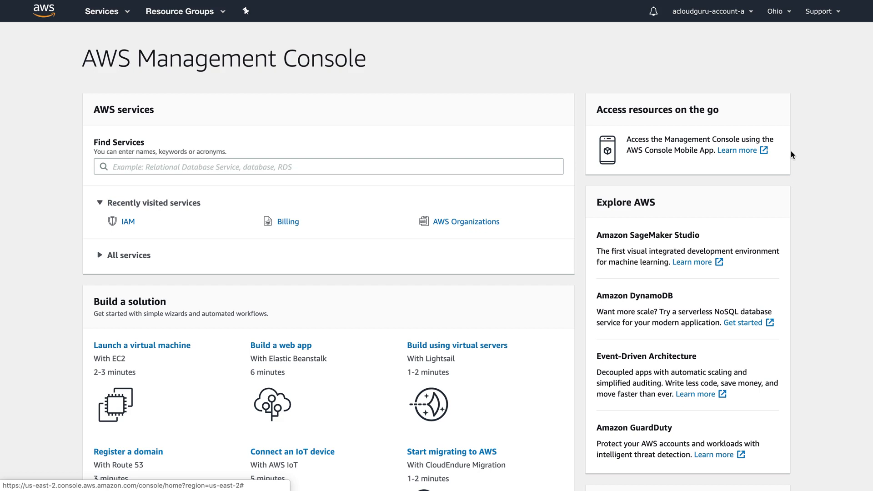
- Review the organization's accounts A and B, then bring up the full AWS services list
left_click(695, 17)
left_click(689, 55)
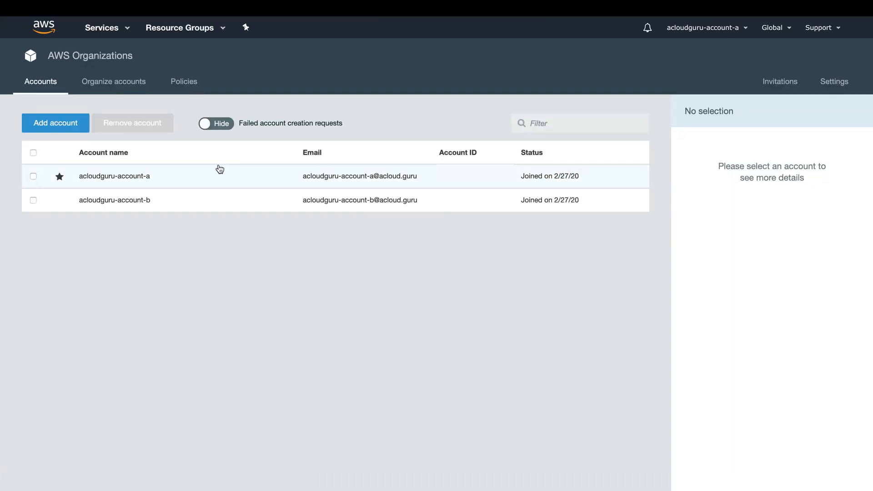
mouse_move(60, 178)
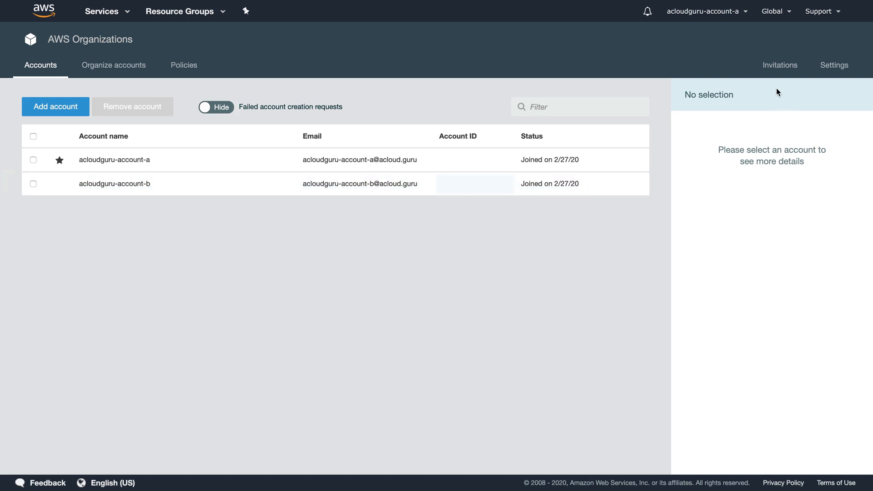
left_click(117, 17)
scroll(397, 283, "down", 6)
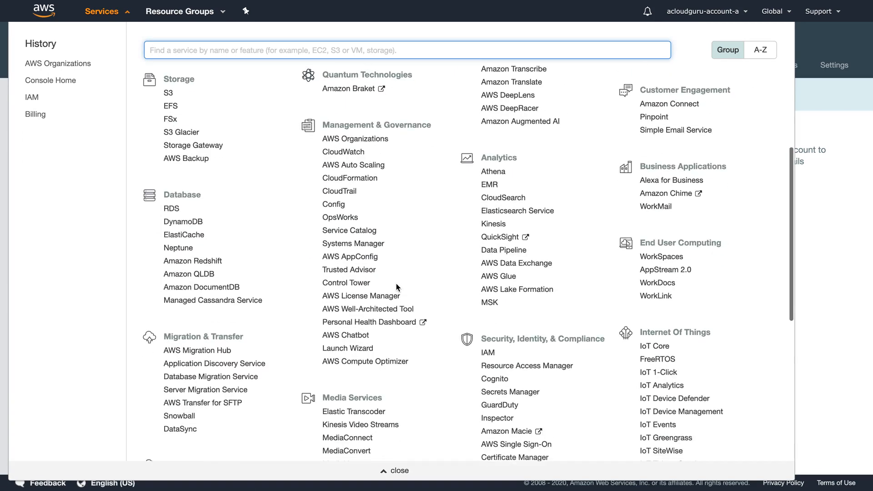
- Start a new IAM role trusted by Another AWS account and enter that account's ID
left_click(488, 241)
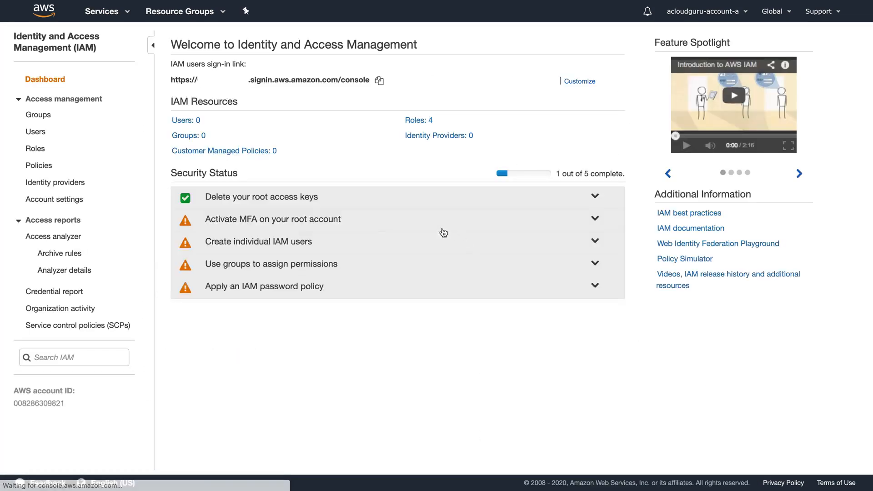
left_click(38, 148)
left_click(193, 300)
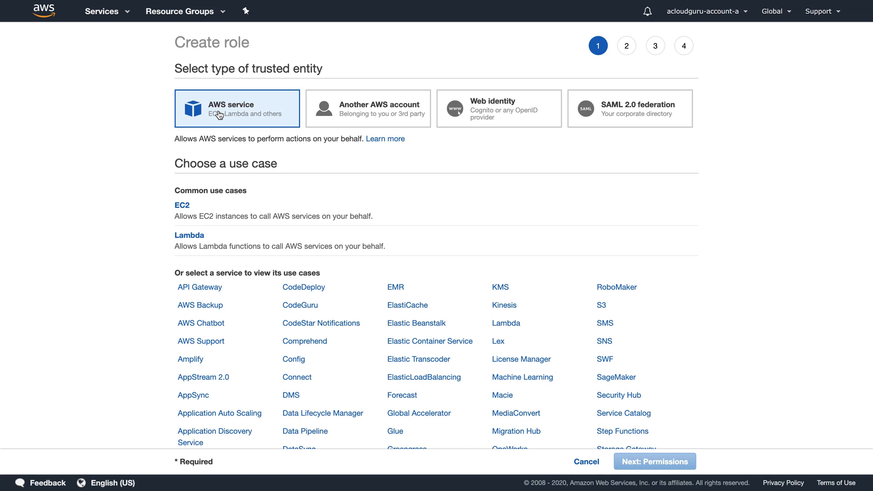
left_click(382, 115)
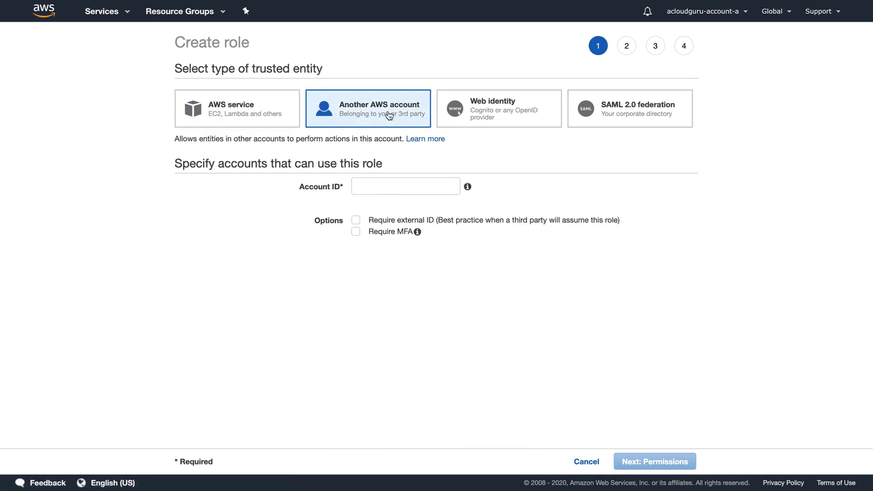
left_click(384, 189)
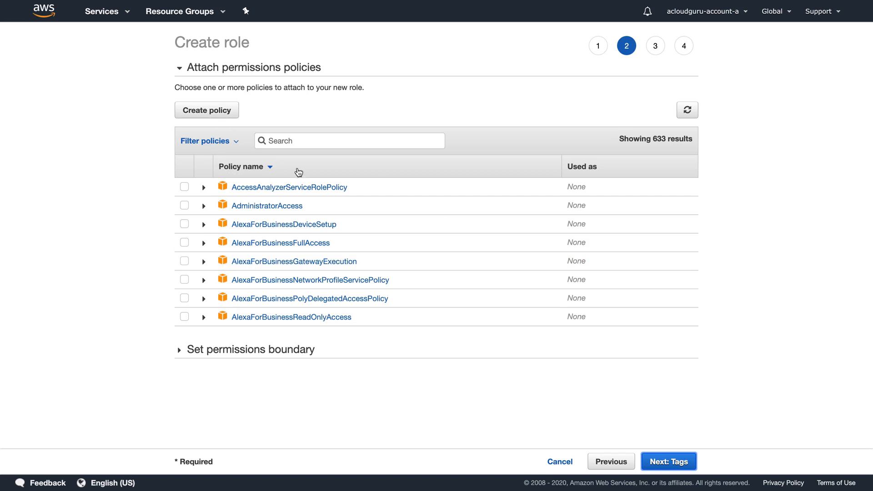
- Attach the AmazonS3FullAccess policy to the role and skip tags to reach the review
left_click(294, 140)
type("s3")
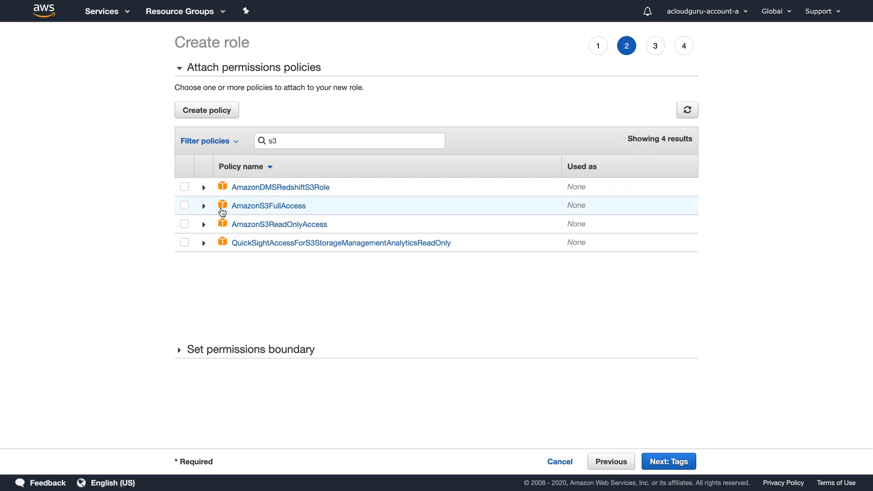
left_click(185, 206)
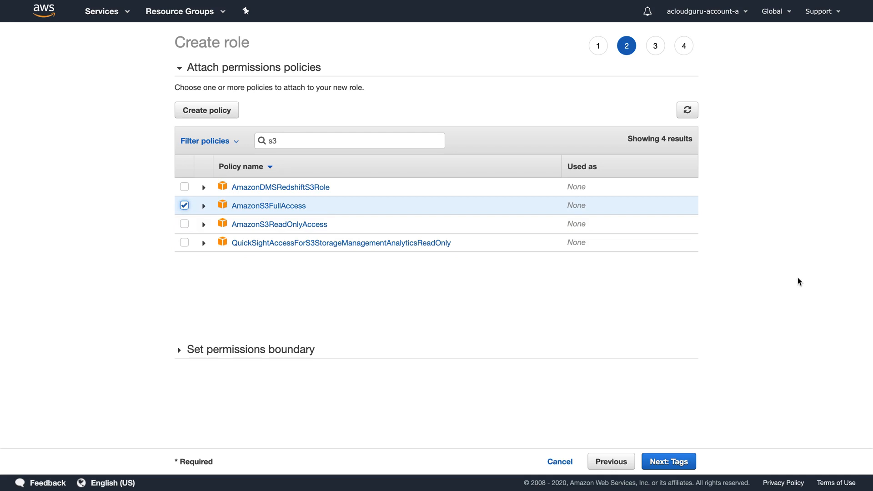
left_click(680, 461)
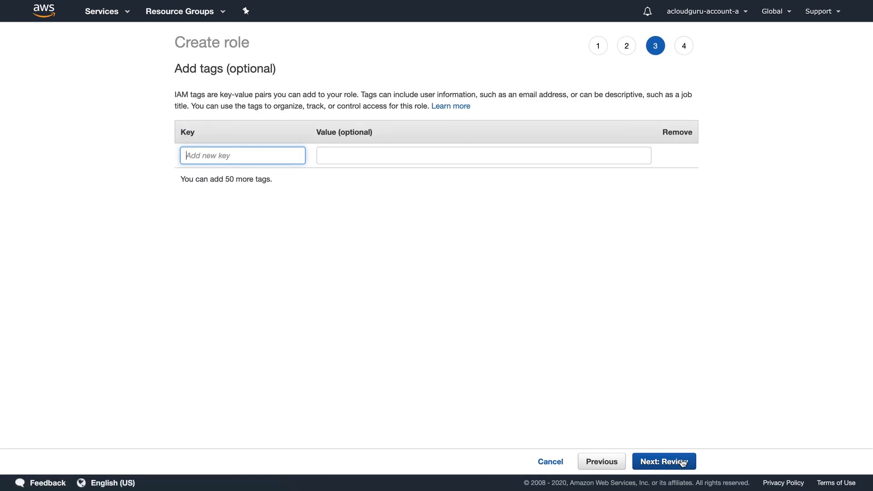
left_click(682, 461)
- Name the role S3_Cross_Account_Access and create it
left_click(397, 101)
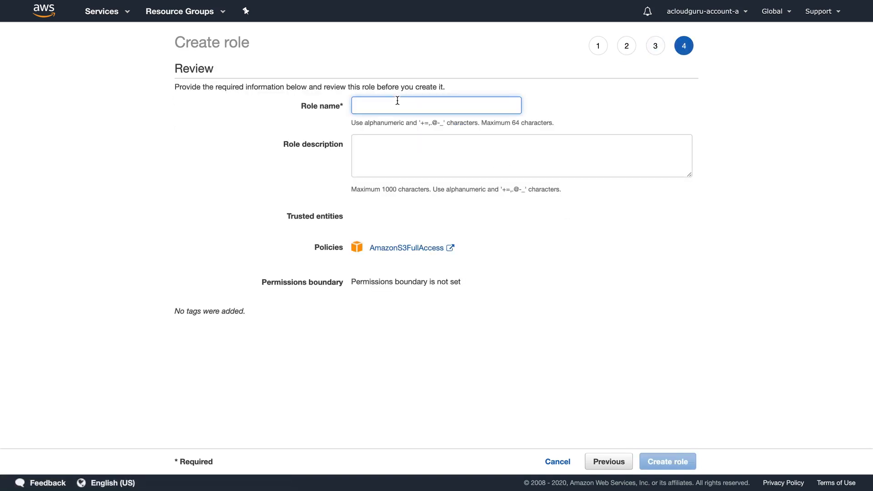
type("s3")
key("BackSpace")
type("S3")
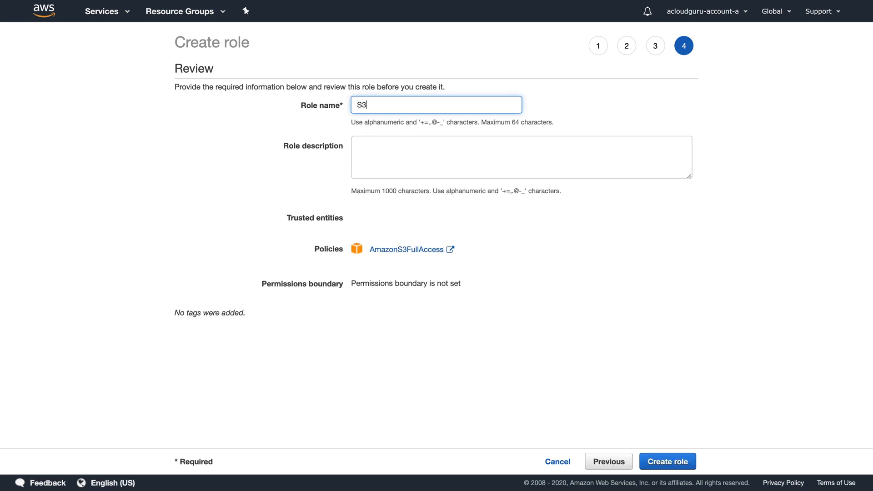
key("BackSpace")
type("_Cross_Account_Access")
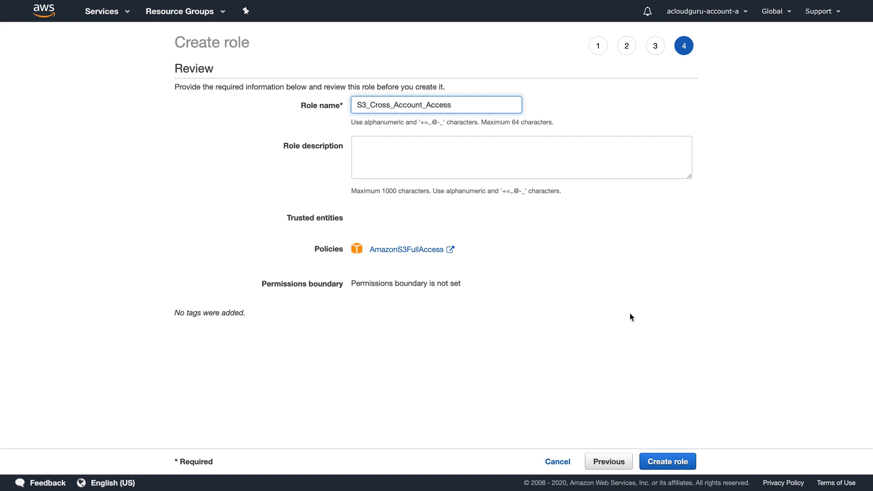
left_click(668, 455)
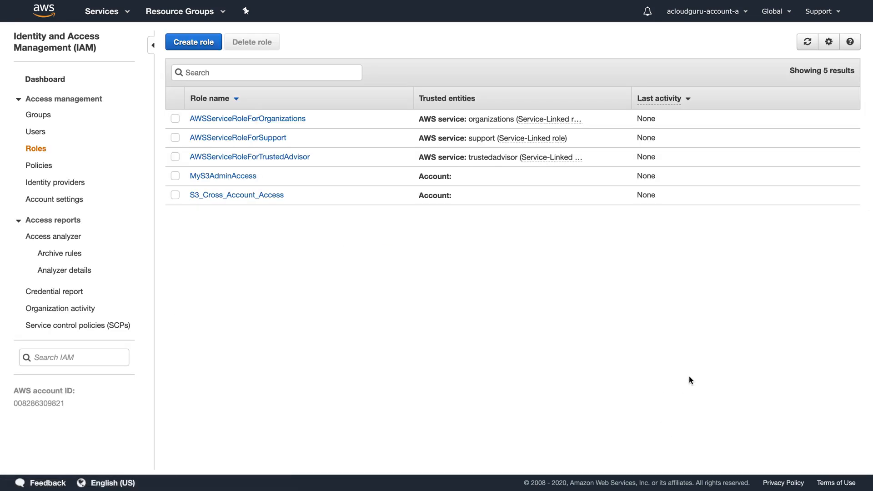
- Copy the S3_Cross_Account_Access role's switch-role link and sign out of account A
left_click(238, 196)
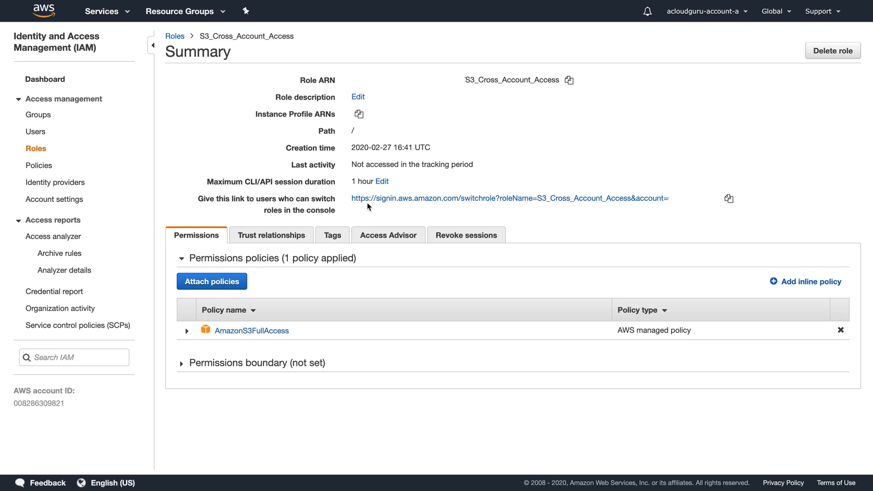
left_click(729, 199)
left_click(730, 14)
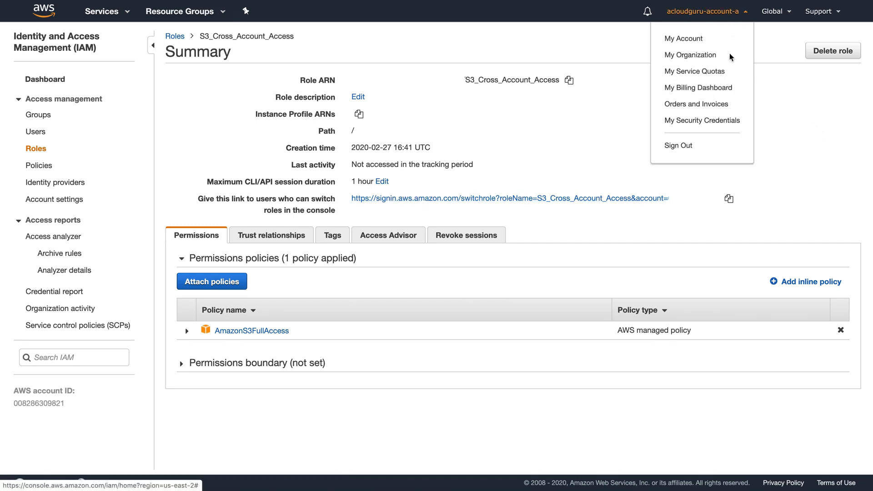
left_click(682, 147)
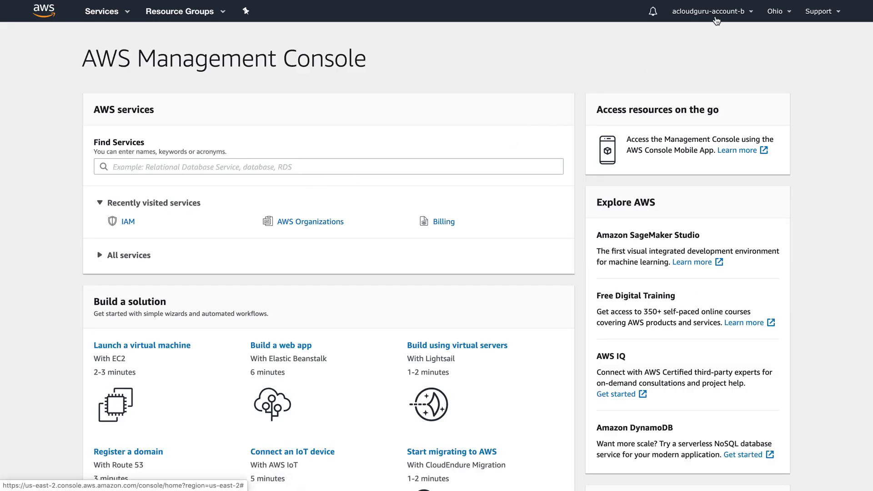
- Start adding a new IAM user in account B and enter the user's name
left_click(110, 18)
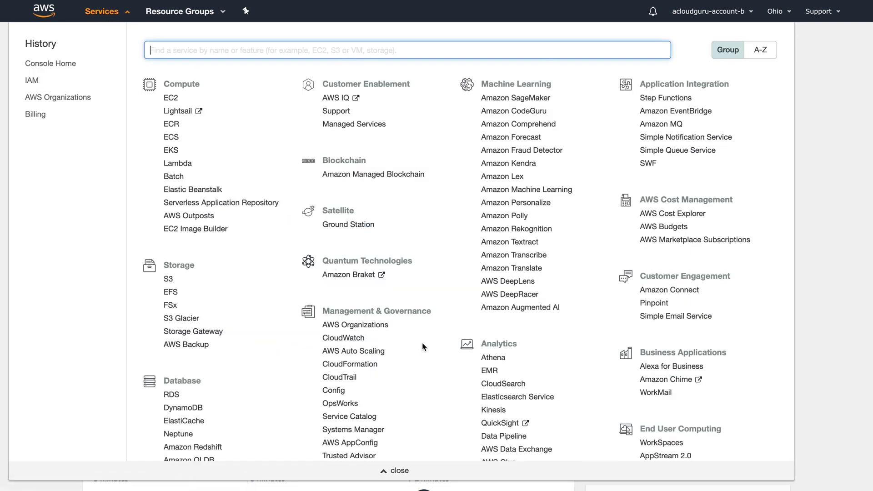
scroll(422, 344, "down", 5)
left_click(488, 316)
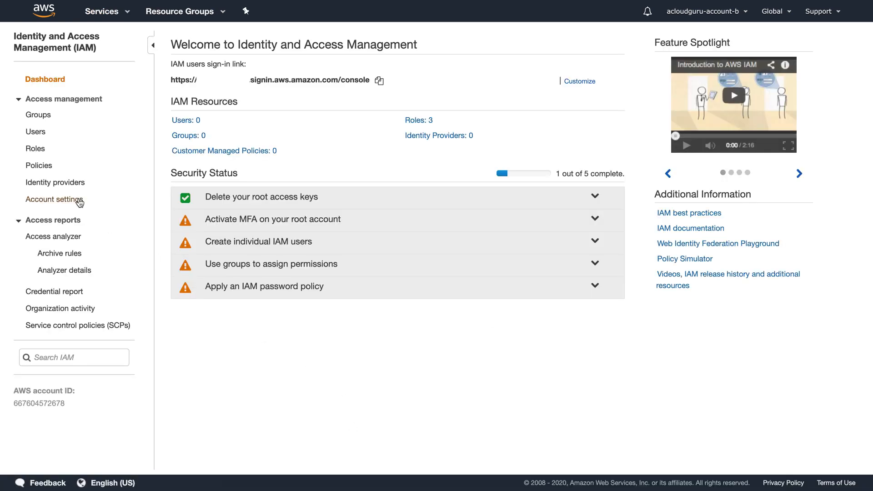
left_click(36, 132)
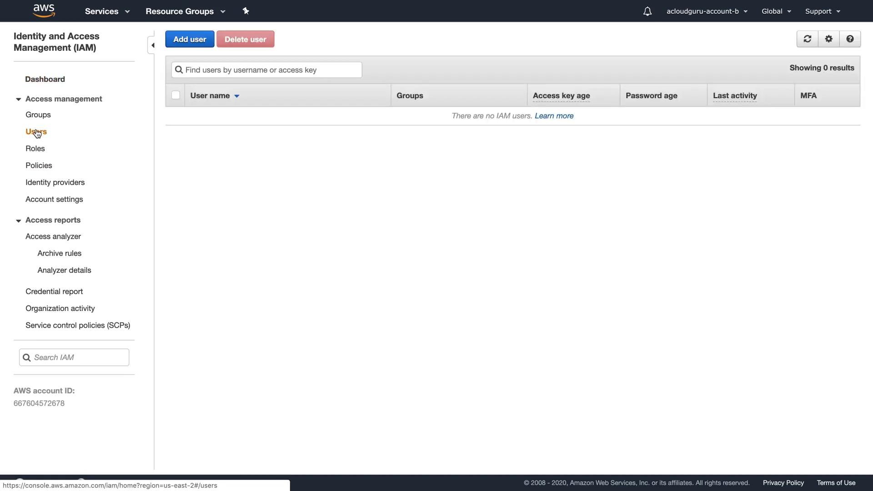
left_click(191, 41)
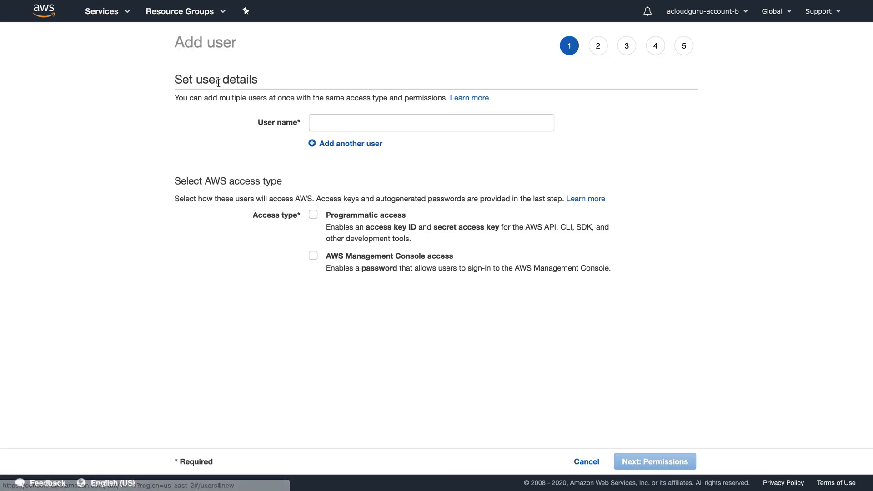
left_click(388, 124)
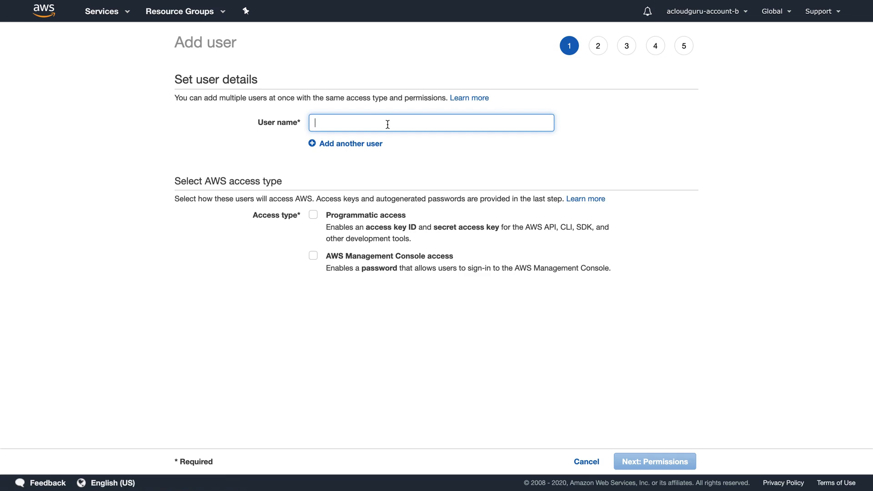
type("Ryan_Kroonenburg")
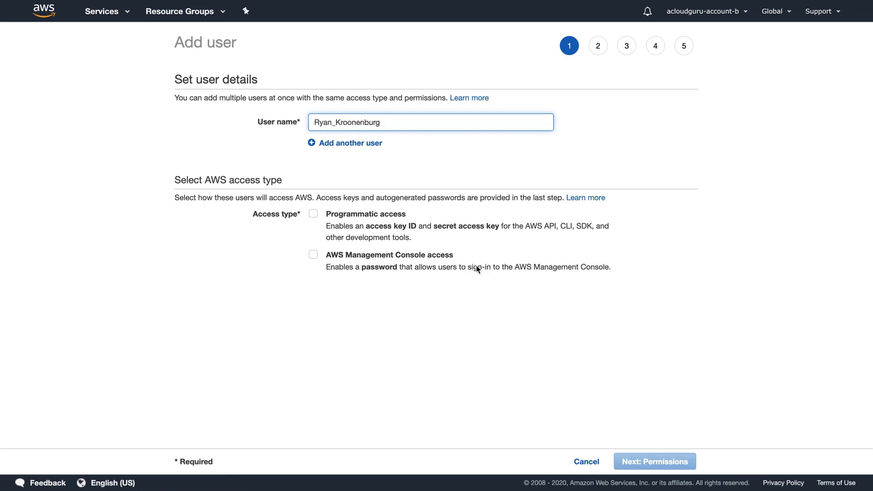
- Give the user console access with a custom password and no forced reset at first sign-in
left_click(386, 255)
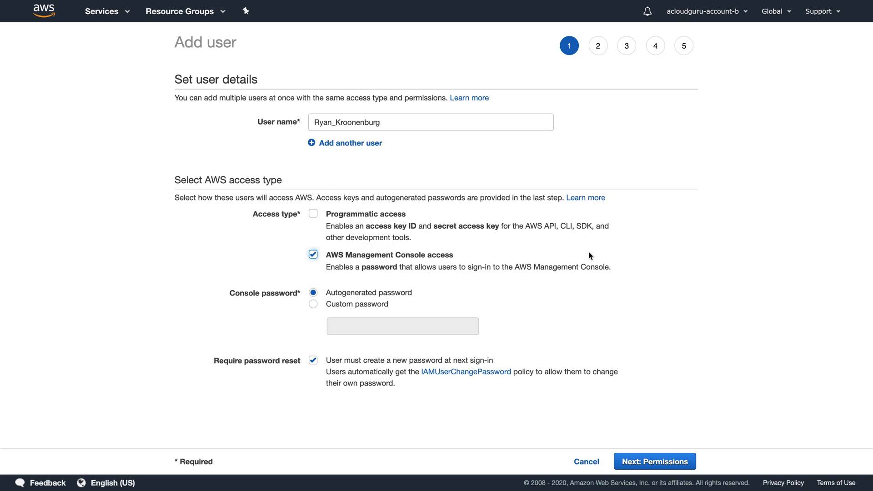
left_click(352, 303)
left_click(313, 304)
left_click(346, 324)
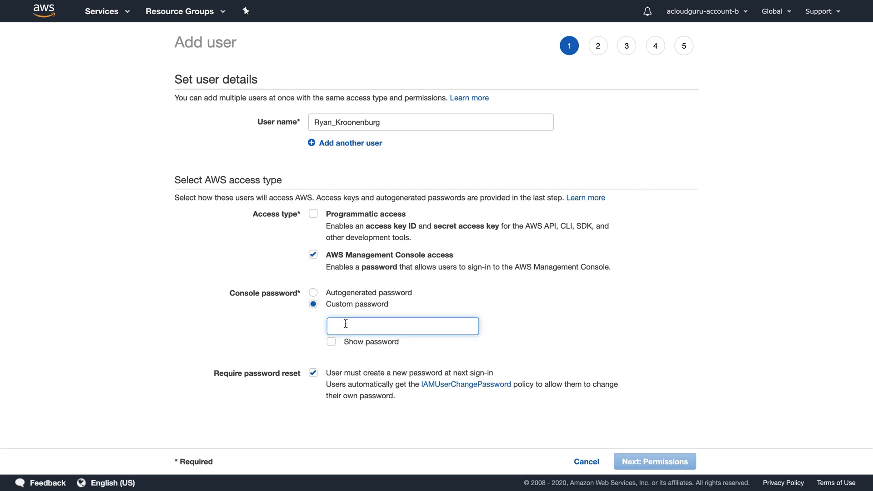
type("P")
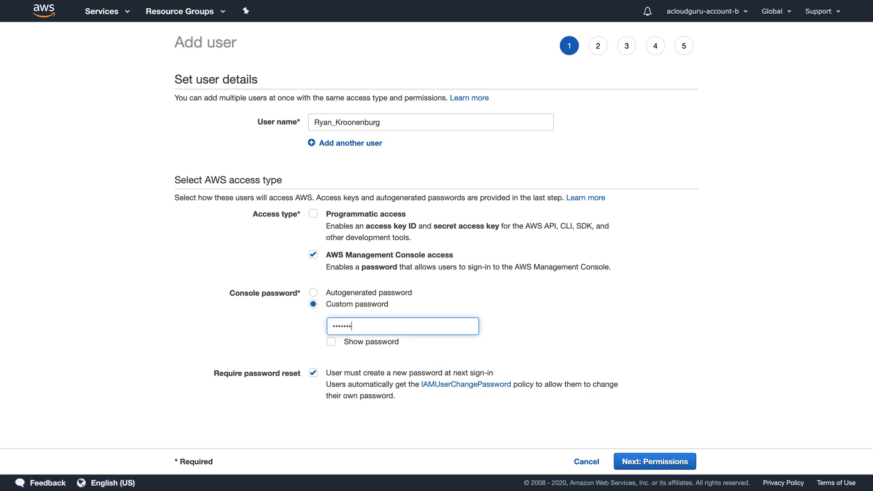
left_click(309, 373)
left_click(659, 462)
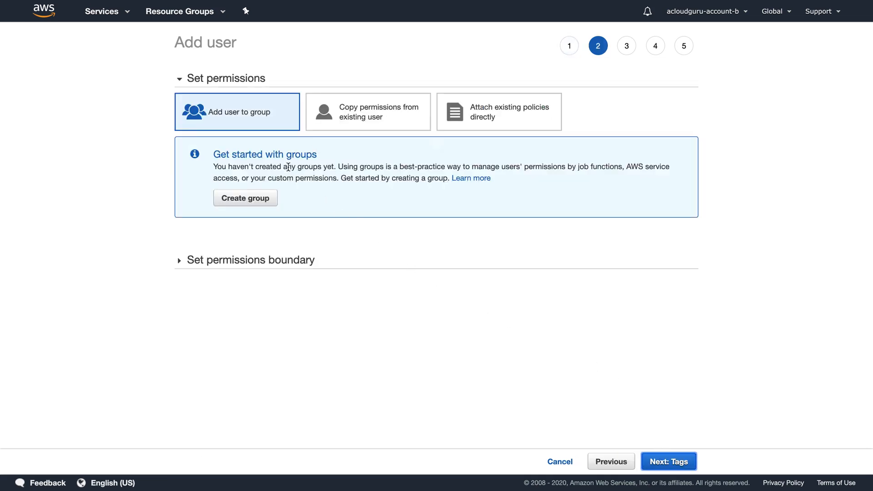
- Create an Admins group with the AdministratorAccess policy and add the user to it
left_click(258, 198)
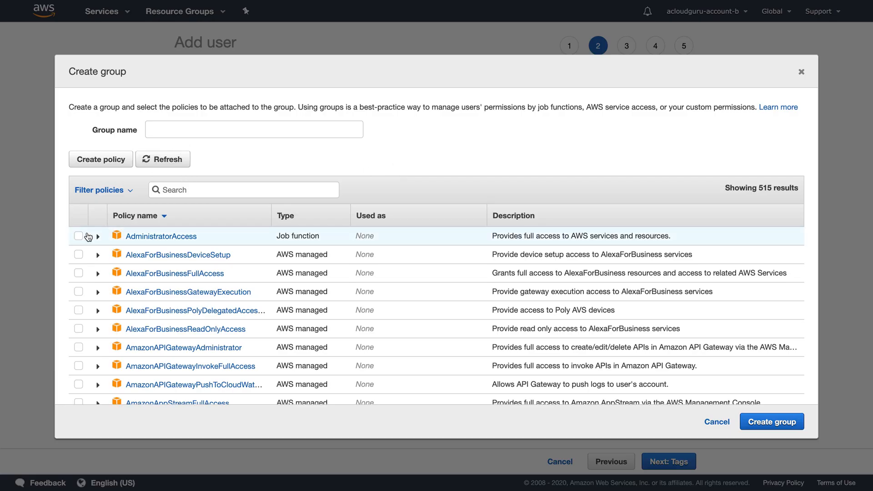
left_click(79, 236)
left_click(182, 129)
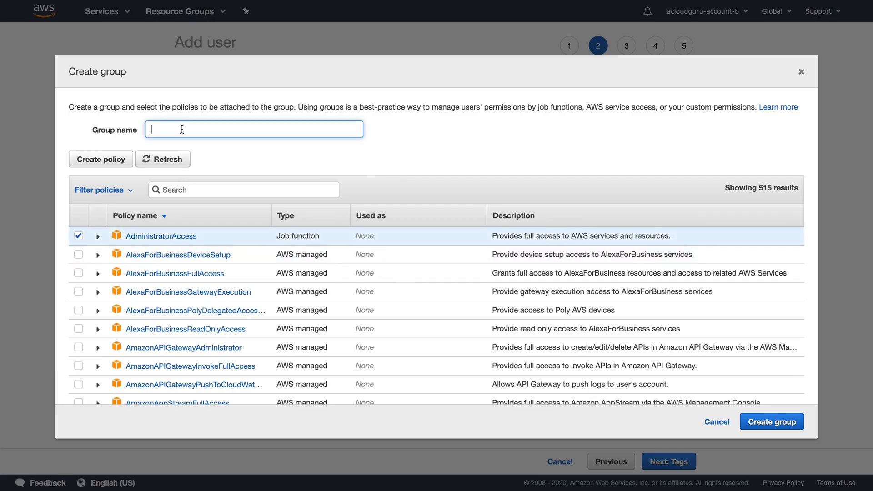
type("Admins")
left_click(773, 425)
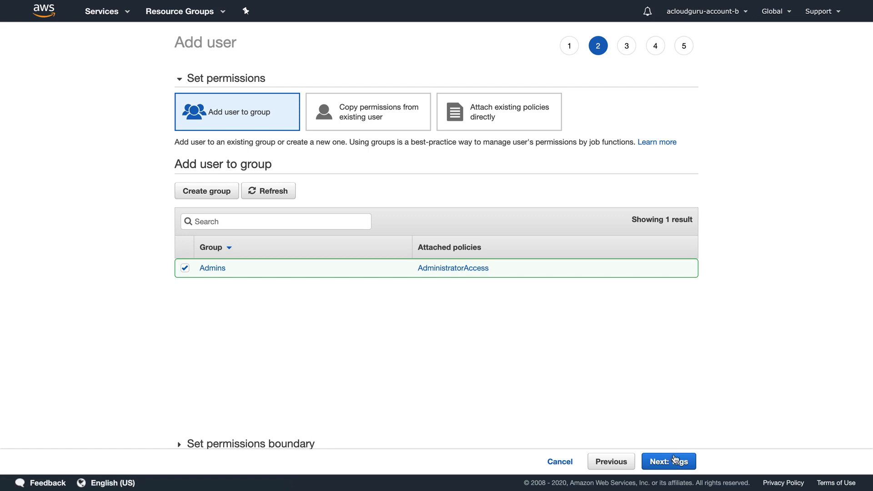
- Skip tags, review, and create the new IAM user
left_click(674, 461)
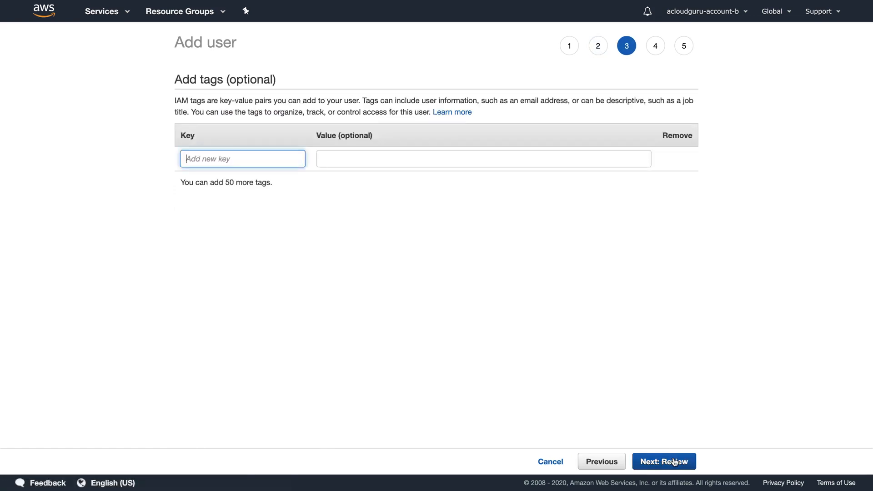
left_click(674, 462)
left_click(675, 461)
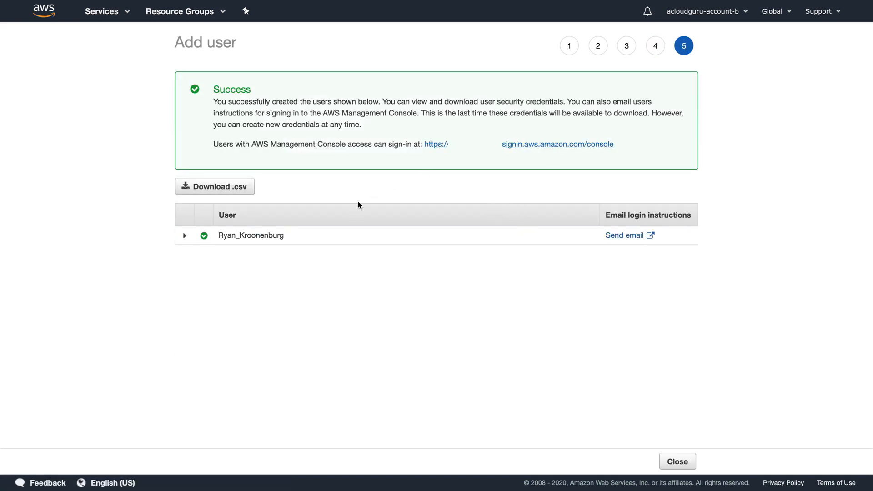
- Copy the account's sign-in link and sign out of account B
right_click(546, 146)
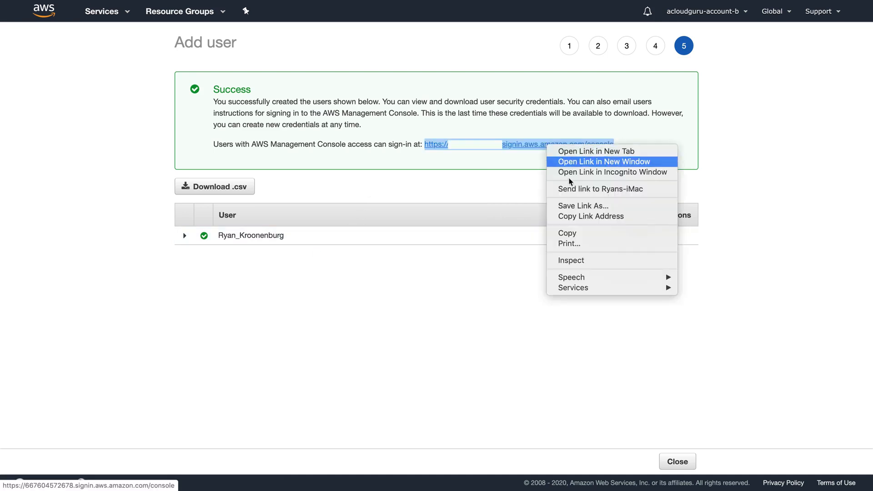
left_click(566, 234)
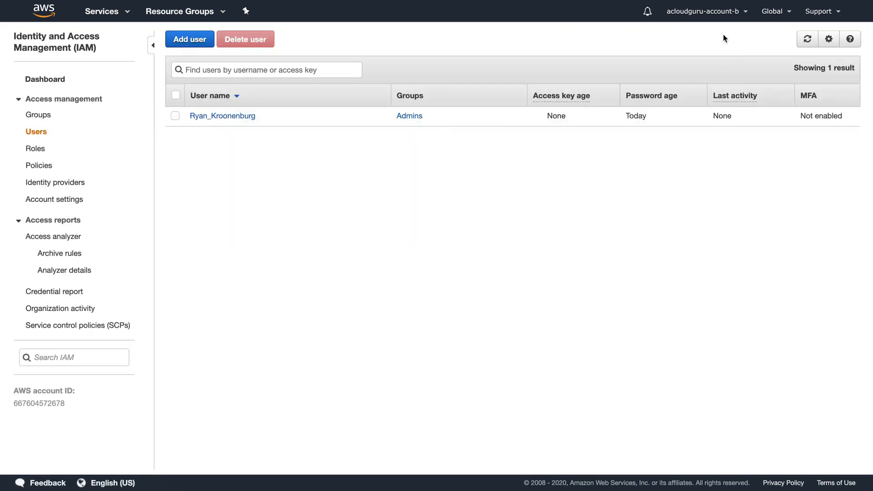
left_click(703, 11)
left_click(687, 149)
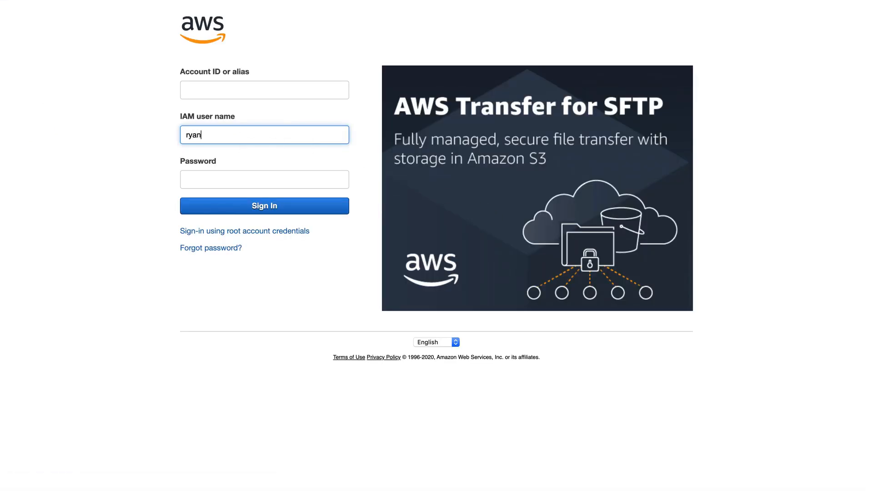
- Sign in with the new IAM user's name and password
type("nburg")
key("Tab")
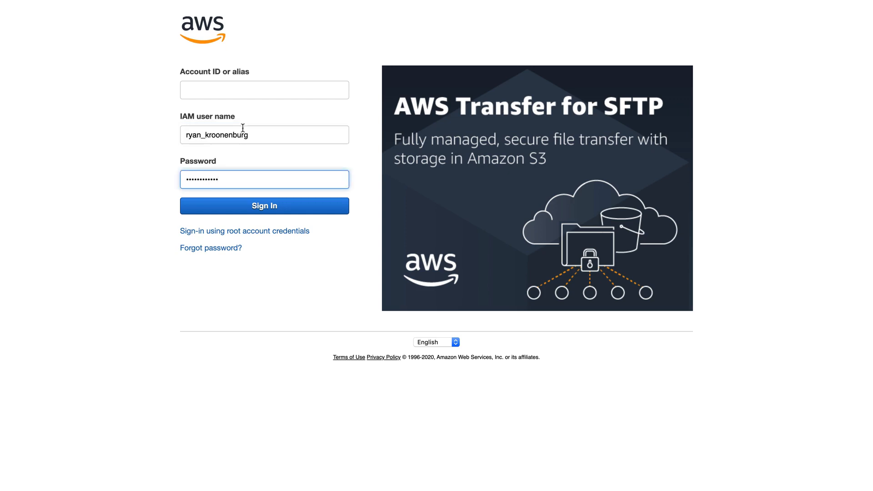
left_click(275, 203)
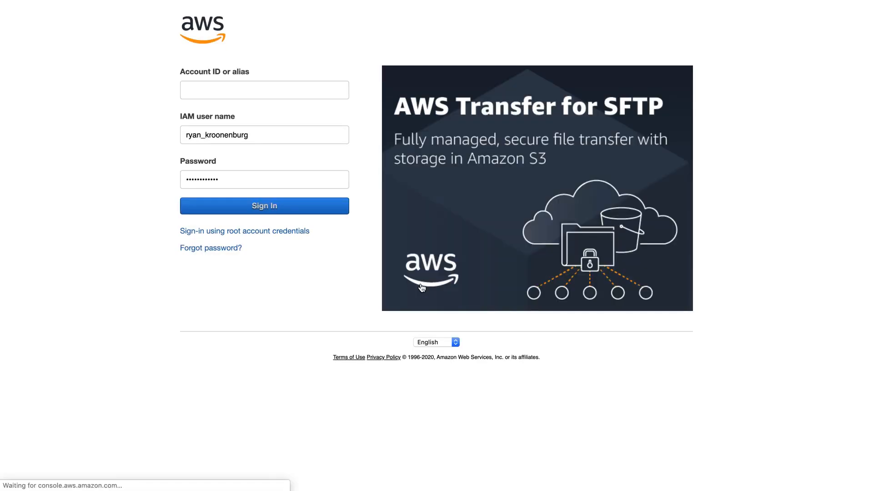